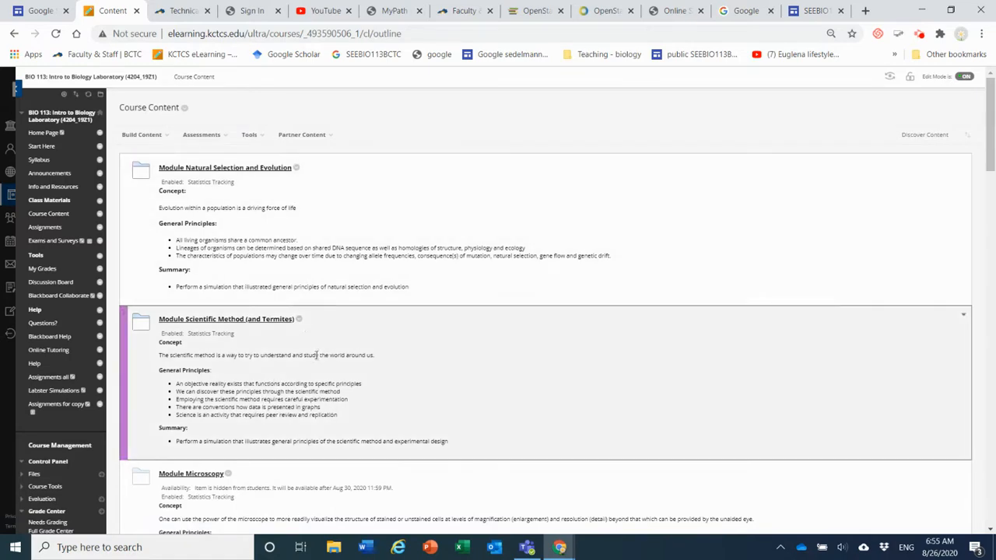
# Open the Module Scientific Method (and Termites) folder in the course content
pyautogui.scroll(-2, 432, 393)
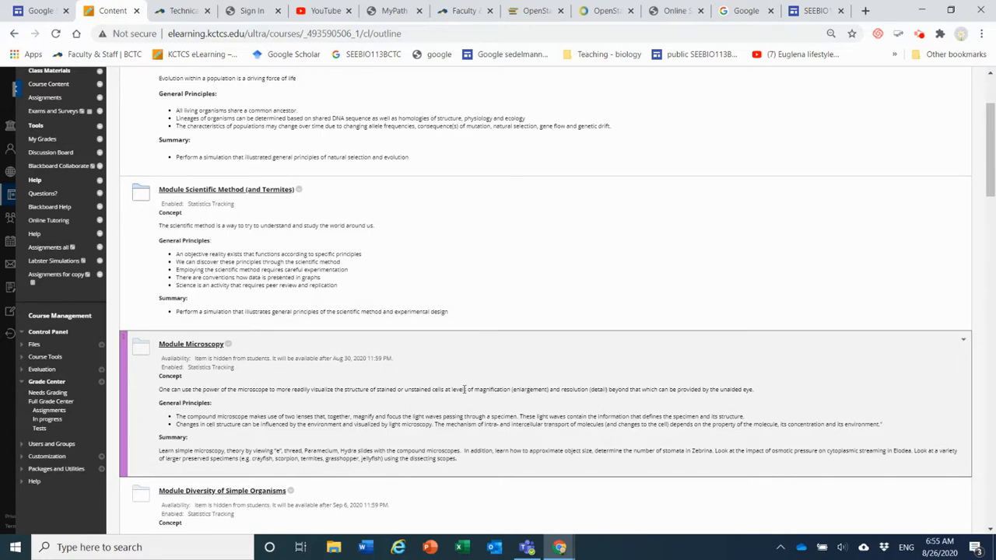
pyautogui.scroll(1, 465, 389)
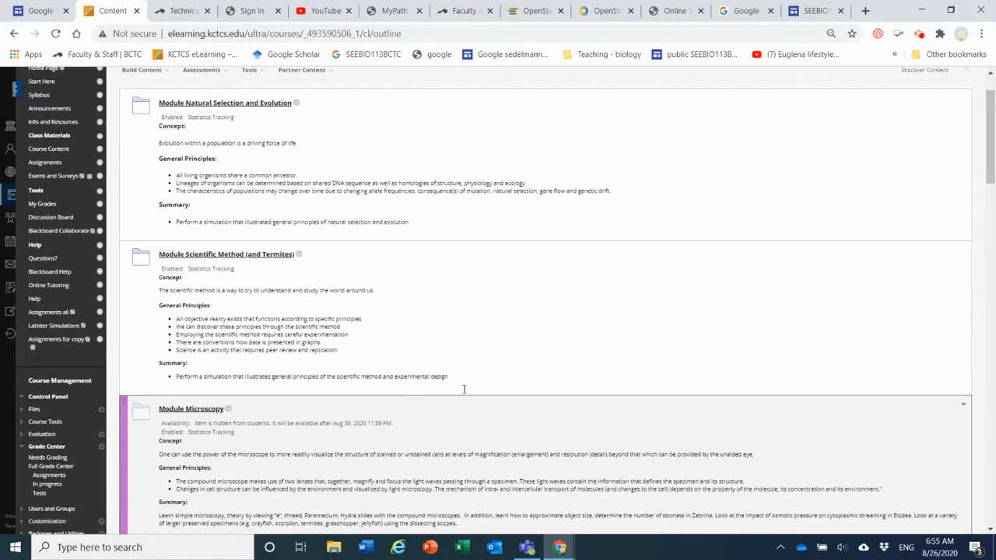
pyautogui.click(213, 257)
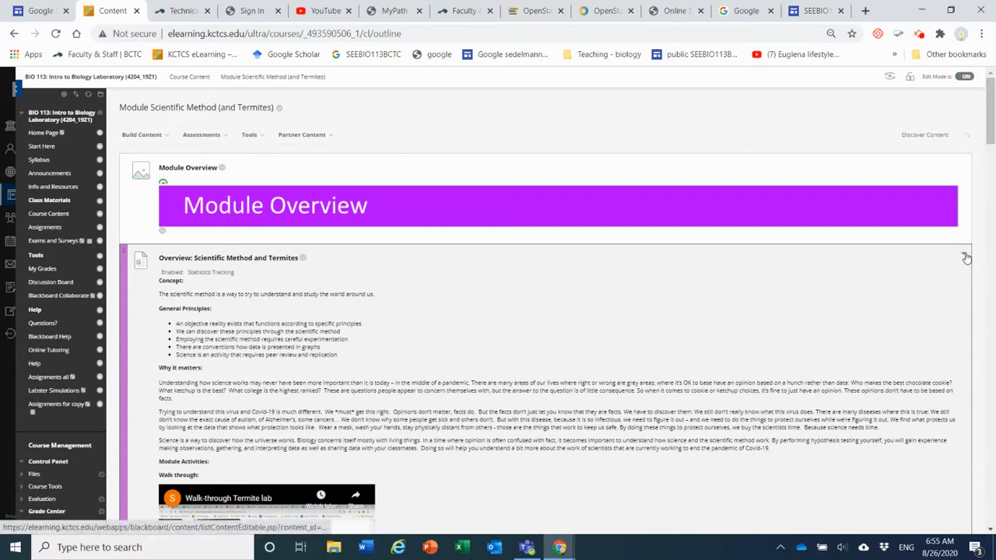
# Collapse the Overview: Scientific Method and Termites, Changing your mind is a sign of learning, and Lab Activity Handout: Termites items
pyautogui.click(965, 256)
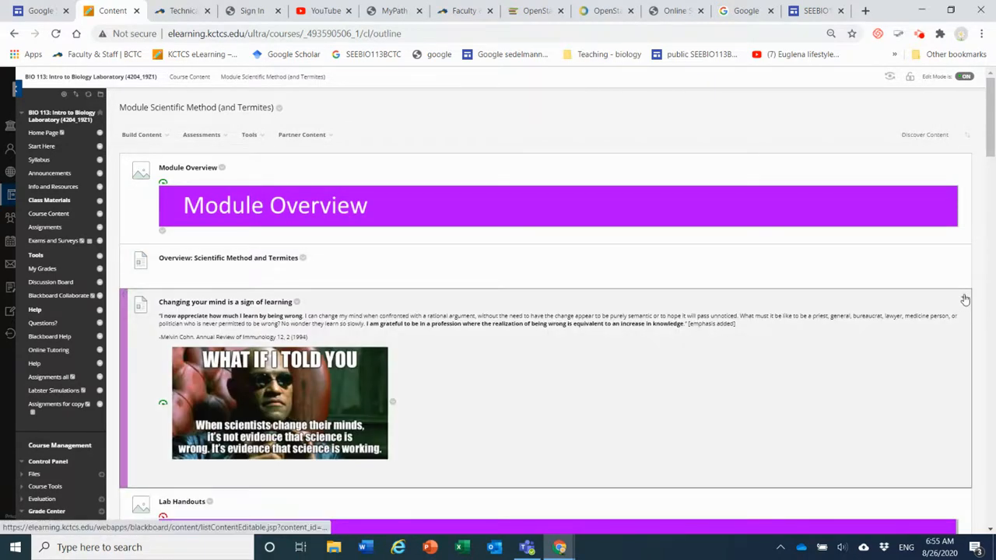
pyautogui.click(965, 300)
pyautogui.scroll(-2, 965, 301)
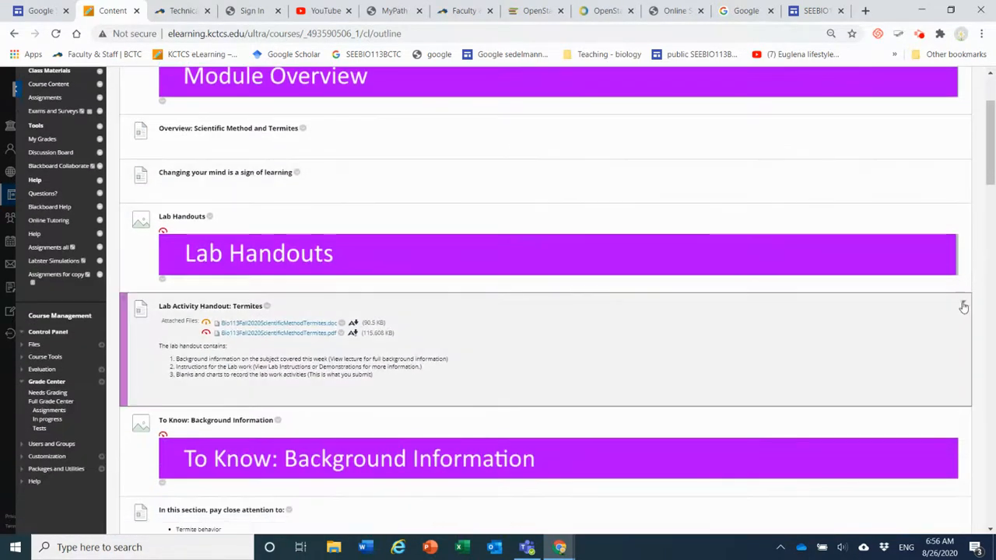
pyautogui.click(963, 308)
# Collapse the remaining background information and demonstration items, from In this section, pay close attention to, through Lab Demonstration: Termite lab
pyautogui.scroll(-3, 963, 304)
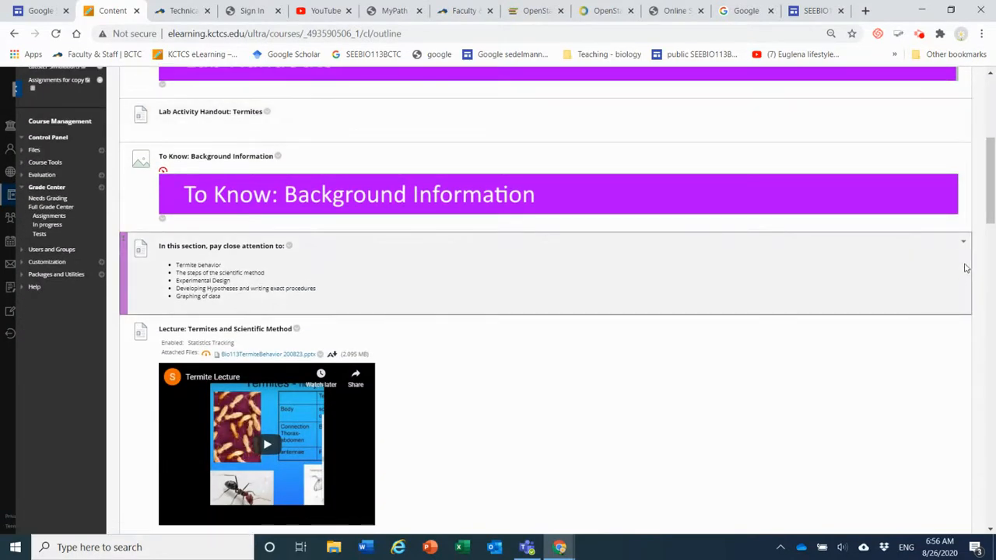
pyautogui.click(964, 245)
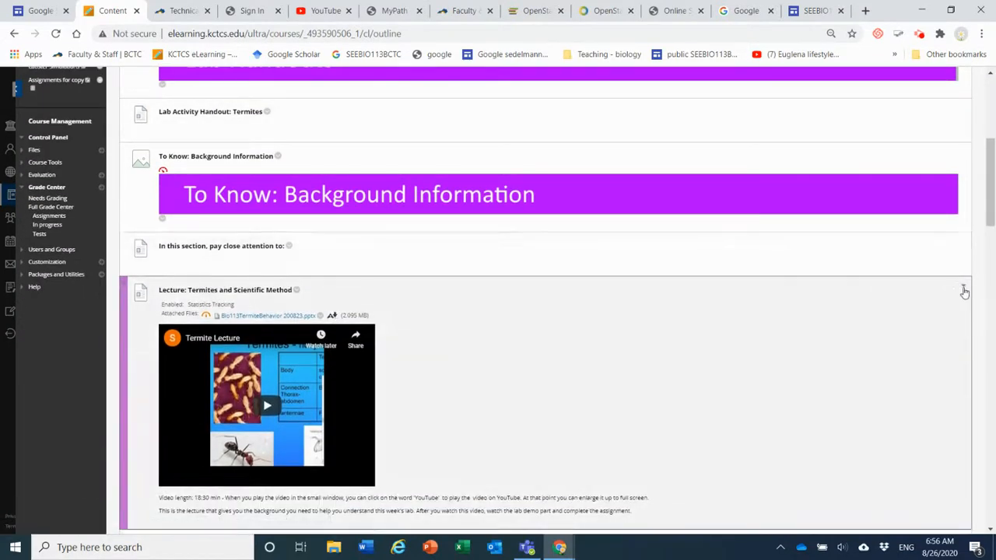
pyautogui.click(965, 291)
pyautogui.scroll(-3, 962, 281)
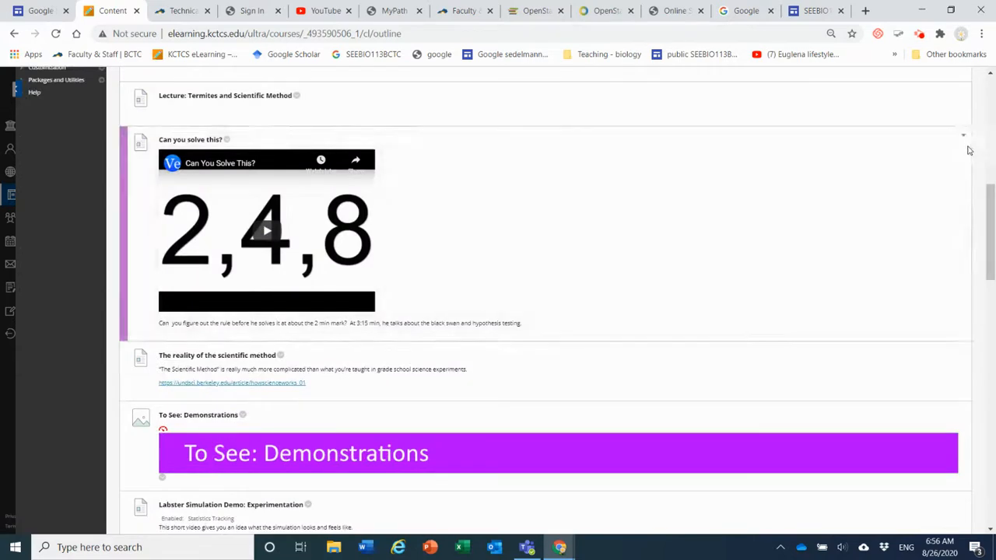
pyautogui.click(965, 138)
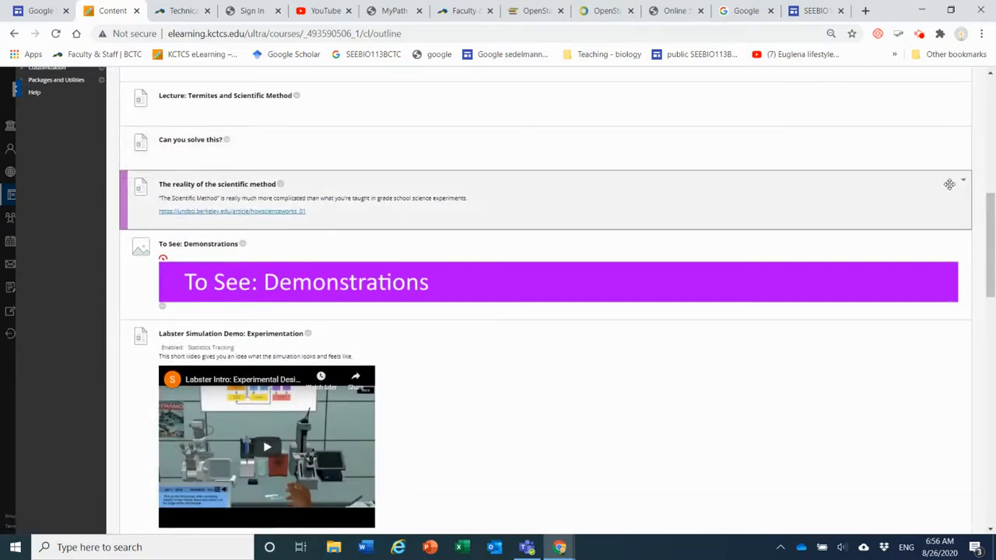
pyautogui.scroll(-3, 959, 186)
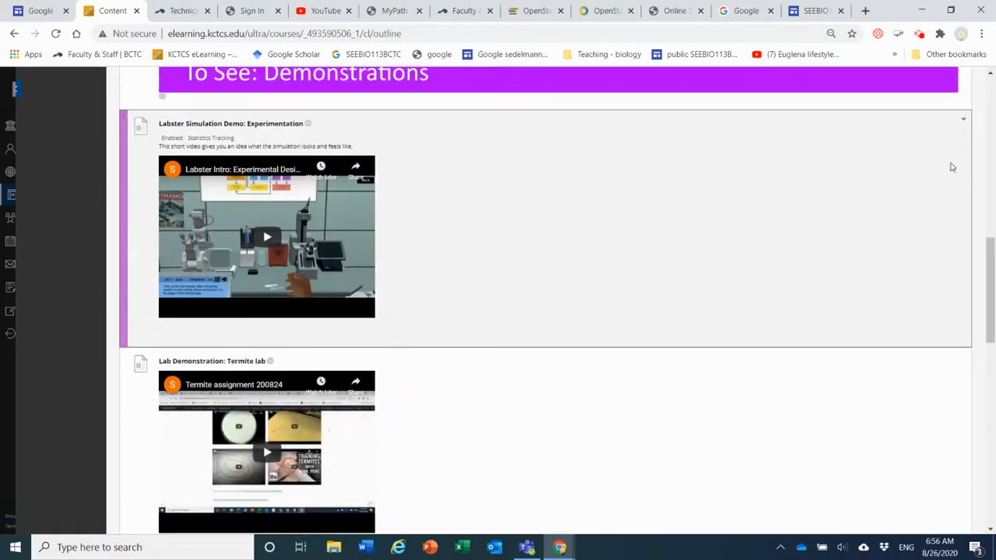
pyautogui.click(966, 122)
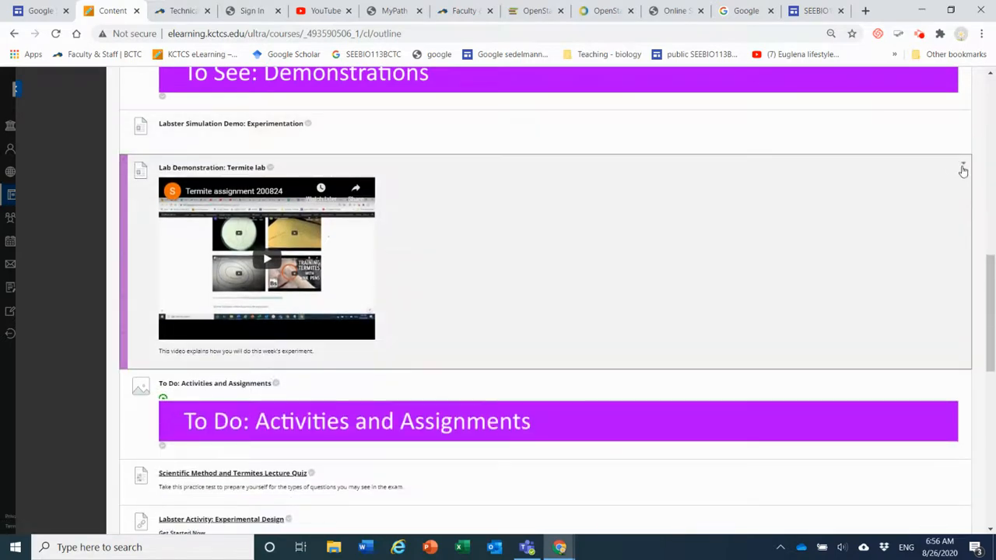
pyautogui.click(963, 169)
# Make the Scientific Method and Termites Lecture Quiz column visible to students in the Full Grade Center
pyautogui.scroll(-2, 962, 172)
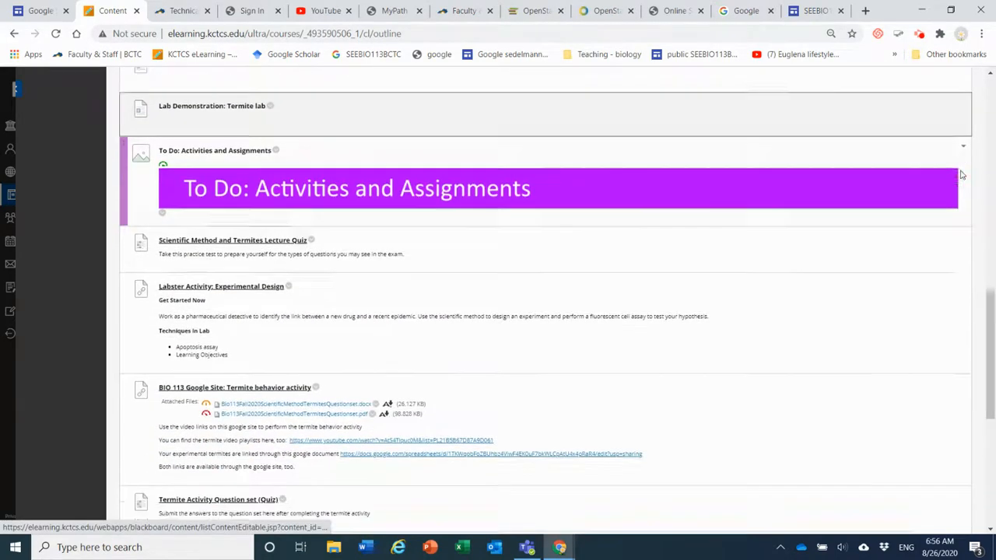
pyautogui.scroll(-1, 962, 174)
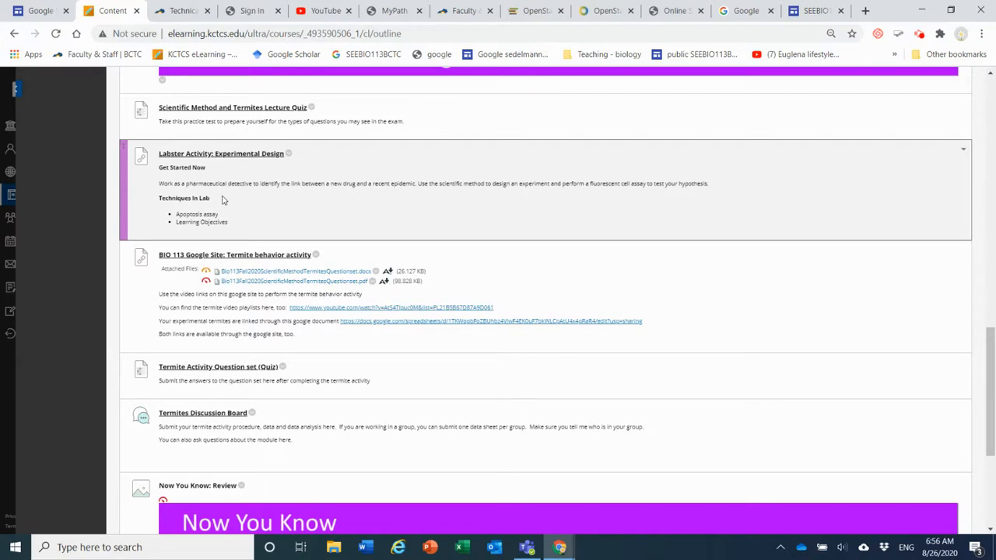
pyautogui.scroll(1, 224, 196)
pyautogui.scroll(10, 223, 196)
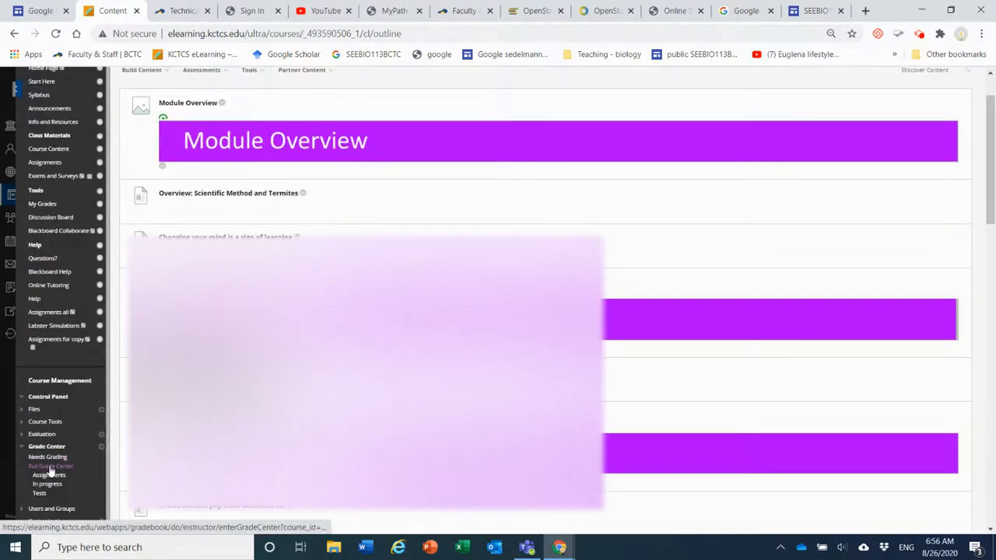
pyautogui.click(51, 468)
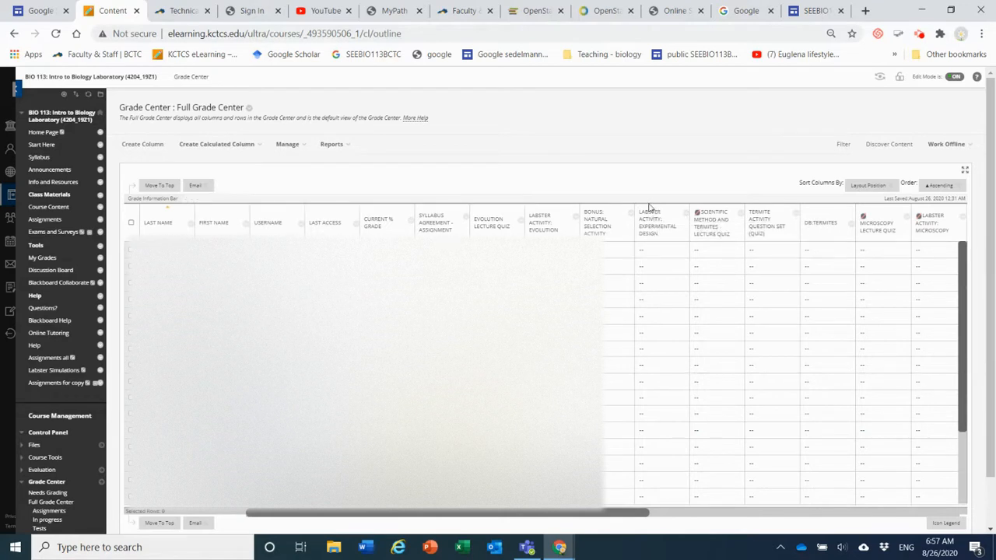
pyautogui.click(739, 216)
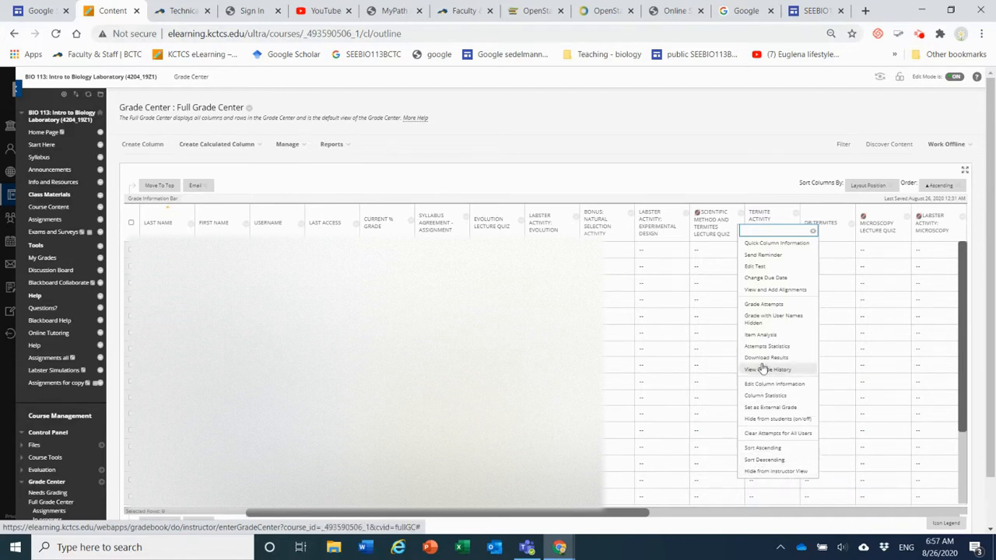
pyautogui.click(769, 420)
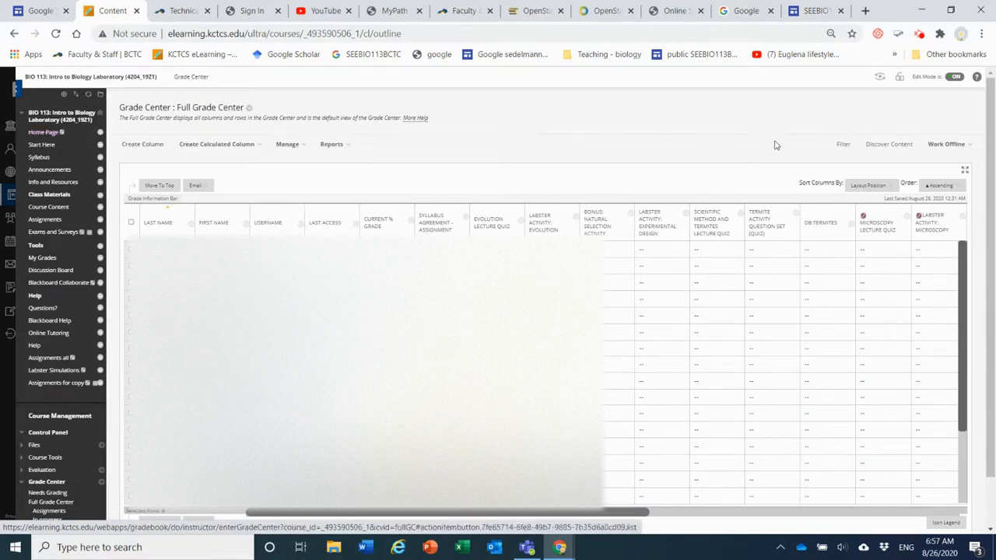
pyautogui.click(919, 34)
pyautogui.click(843, 176)
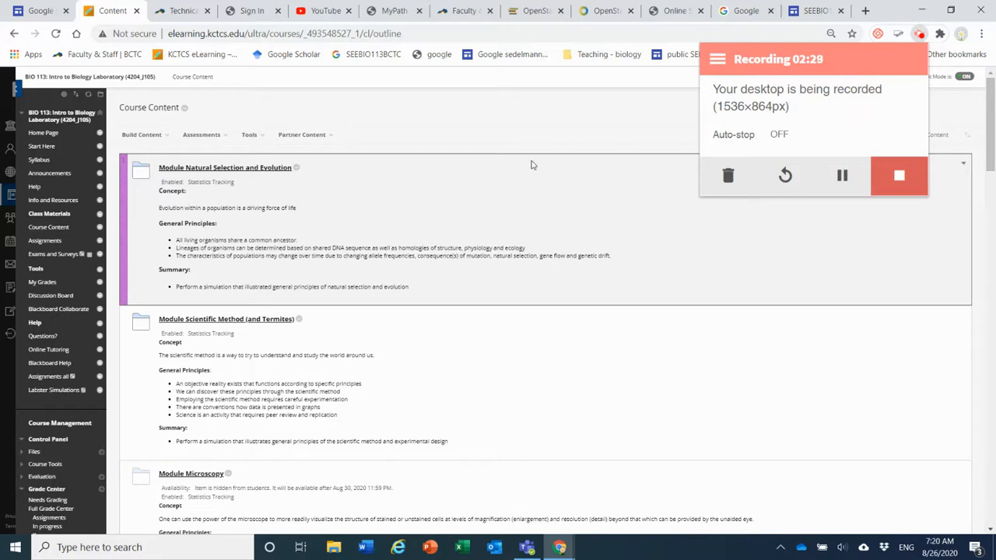
pyautogui.click(521, 185)
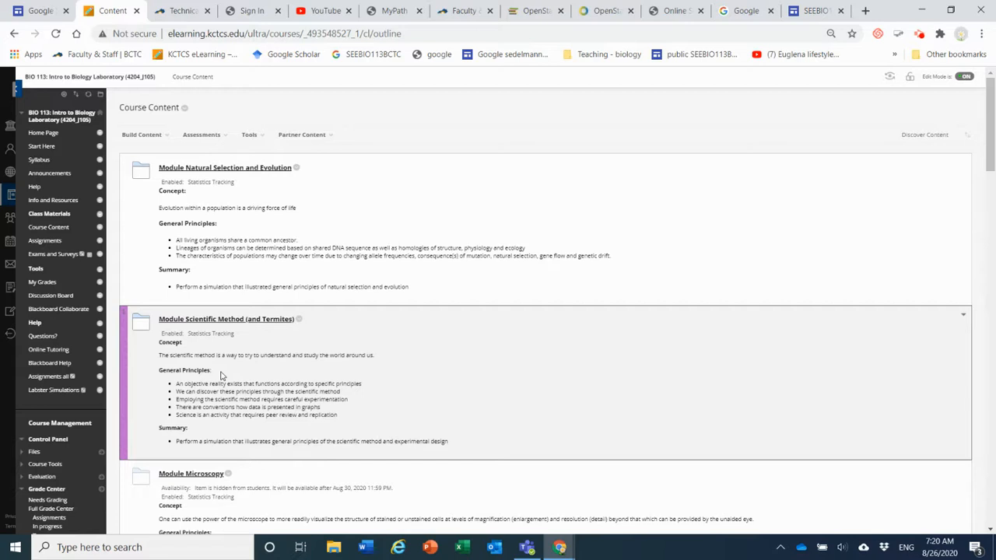
# Review the activities and assignments in Module Scientific Method (and Termites), and check their columns in the Full Grade Center
pyautogui.click(221, 322)
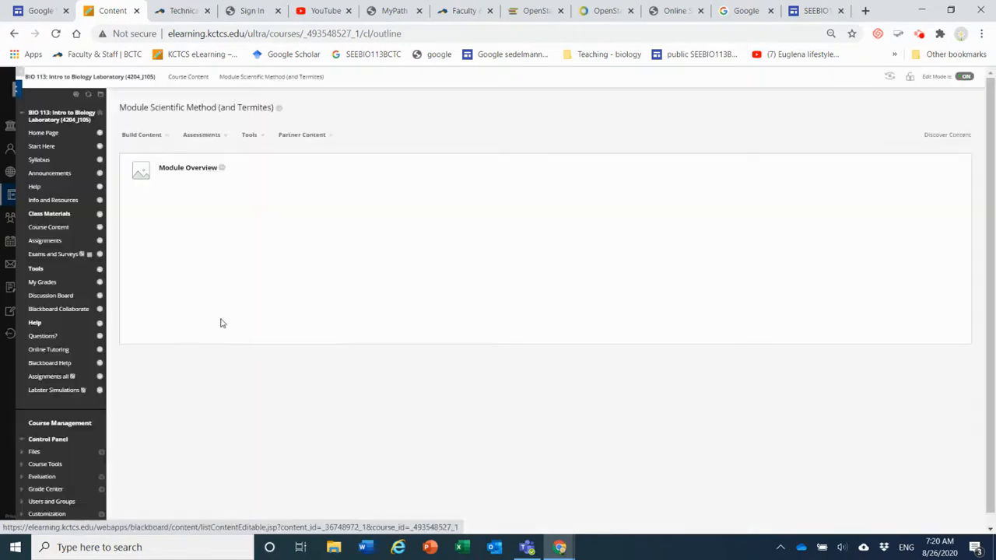
pyautogui.scroll(-7, 346, 238)
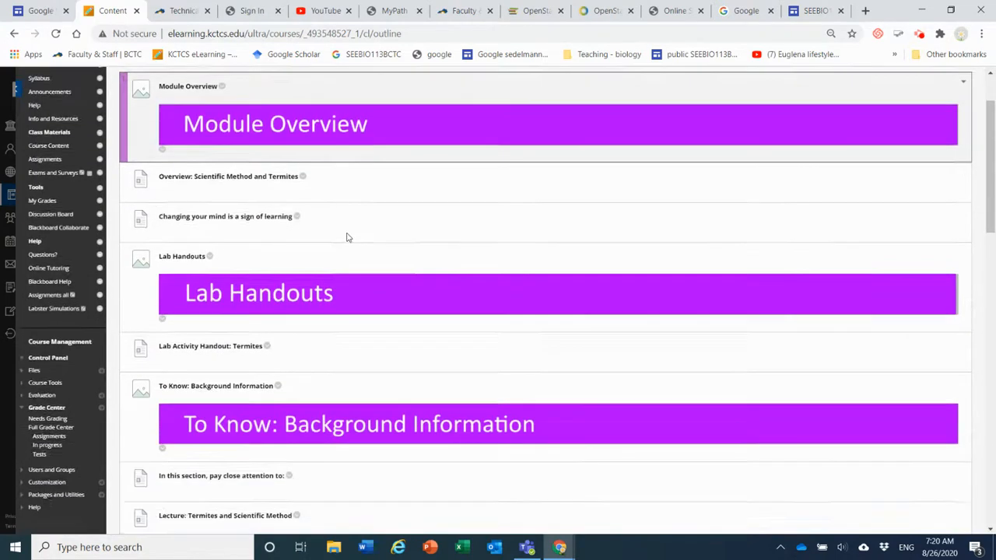
pyautogui.scroll(-4, 348, 237)
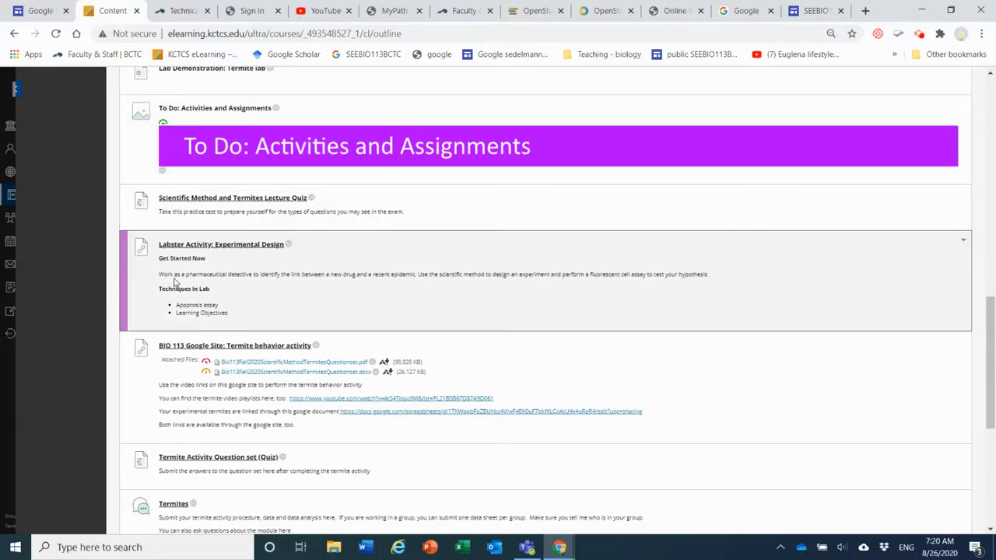
pyautogui.scroll(-1, 228, 286)
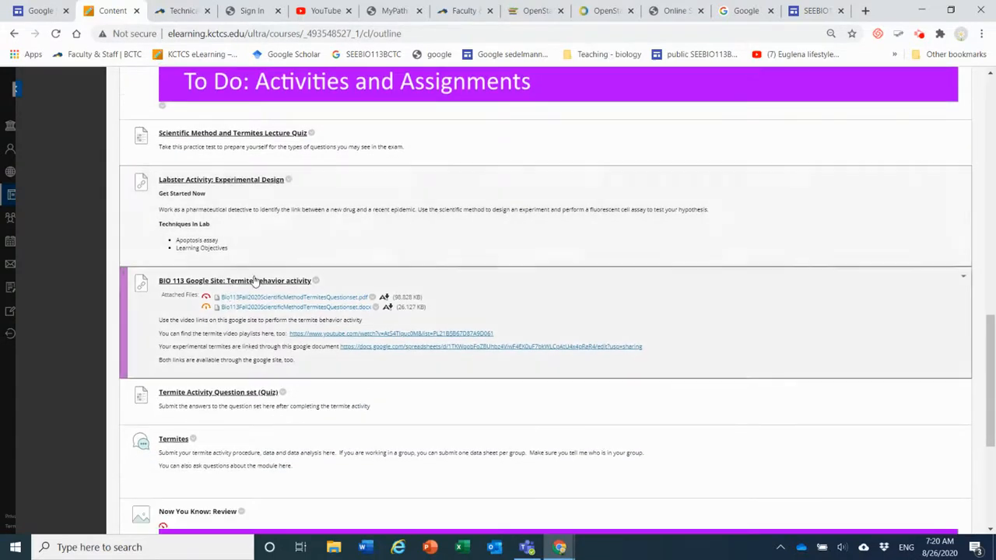
pyautogui.scroll(3, 306, 373)
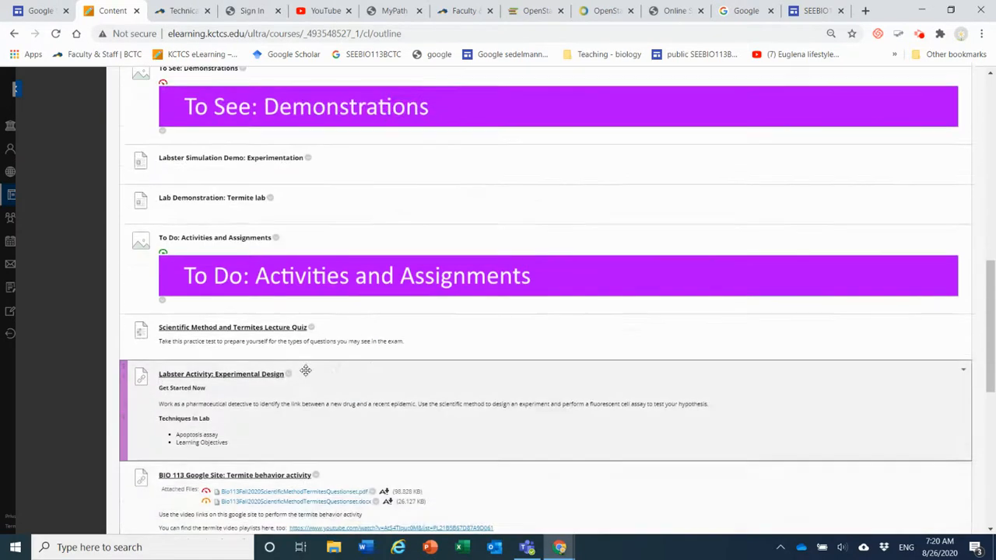
pyautogui.scroll(3, 224, 324)
pyautogui.scroll(2, 81, 257)
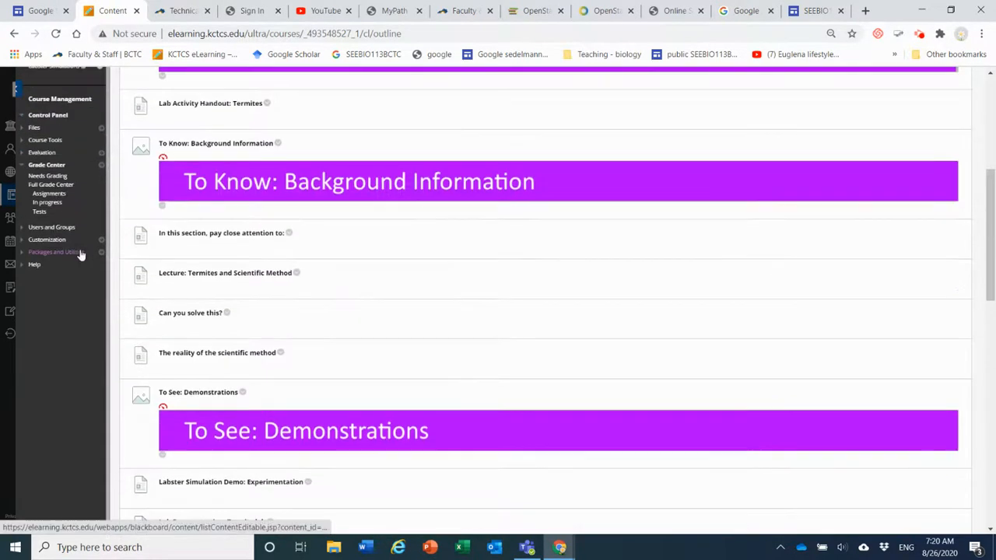
pyautogui.click(60, 187)
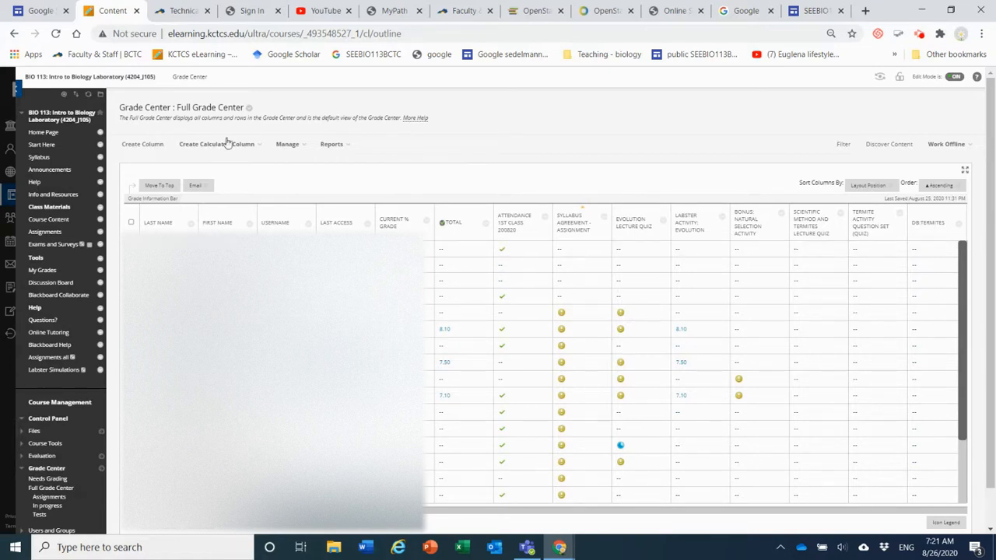
# Open the Labster Activity: Experimental Design web link for editing from the Module Scientific Method (and Termites) course content
pyautogui.click(49, 220)
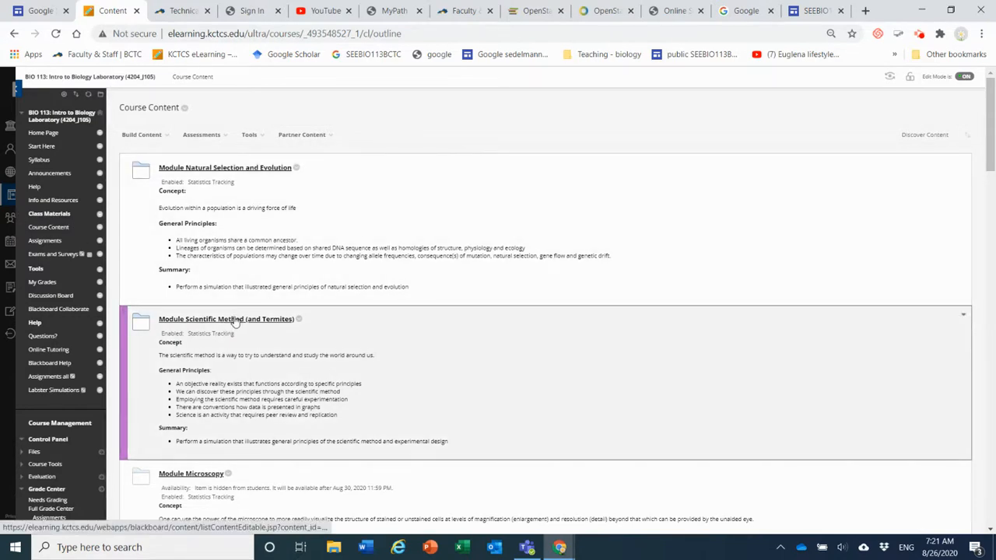
pyautogui.click(235, 322)
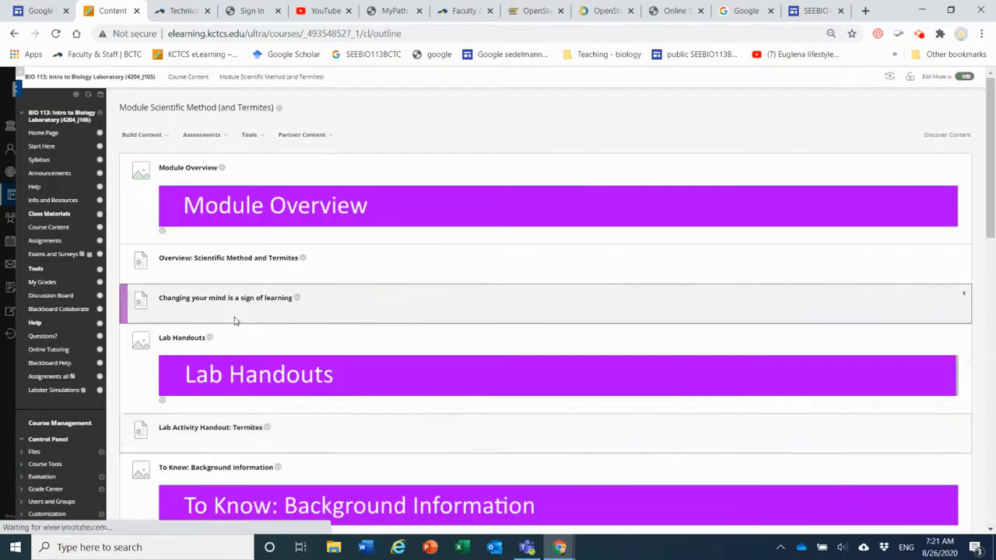
pyautogui.scroll(-10, 256, 304)
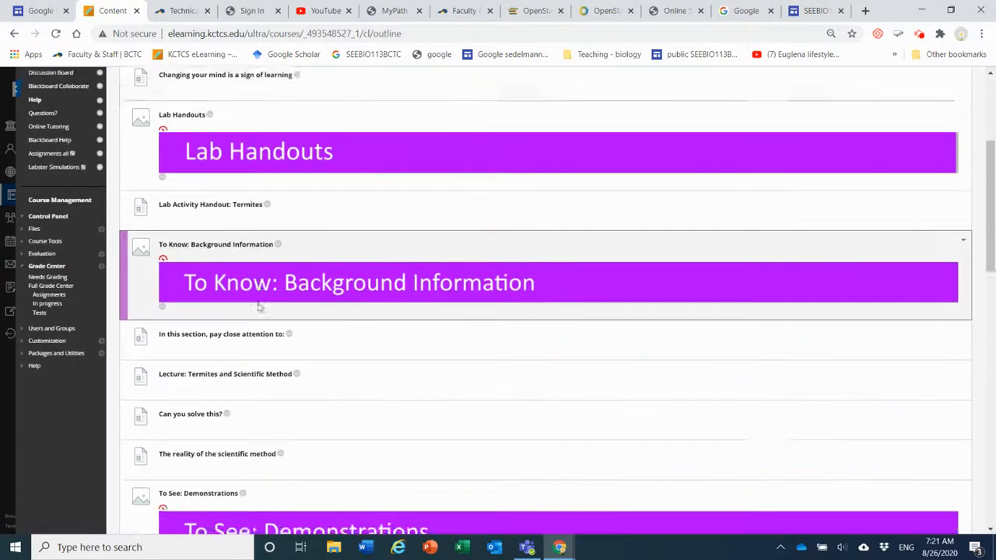
pyautogui.scroll(-3, 259, 308)
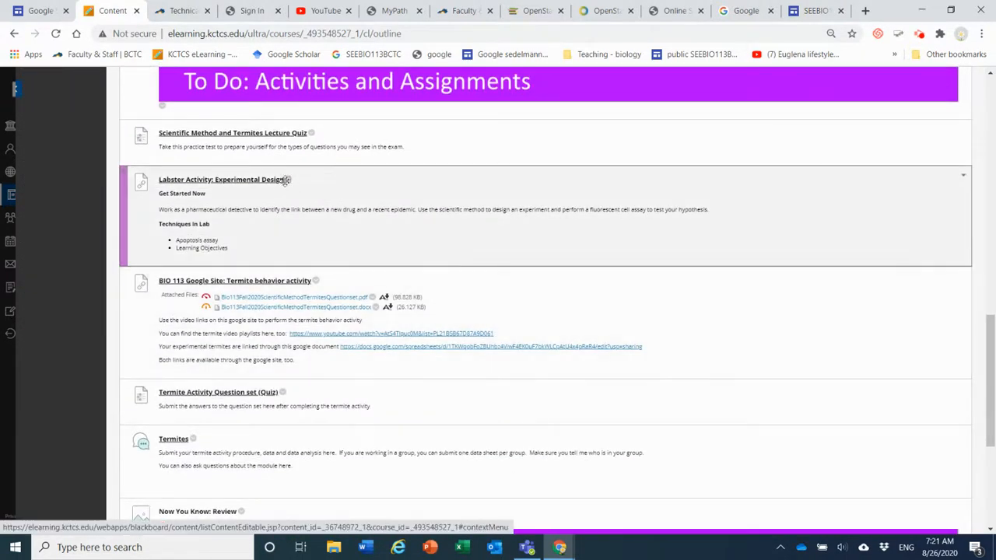
pyautogui.click(288, 180)
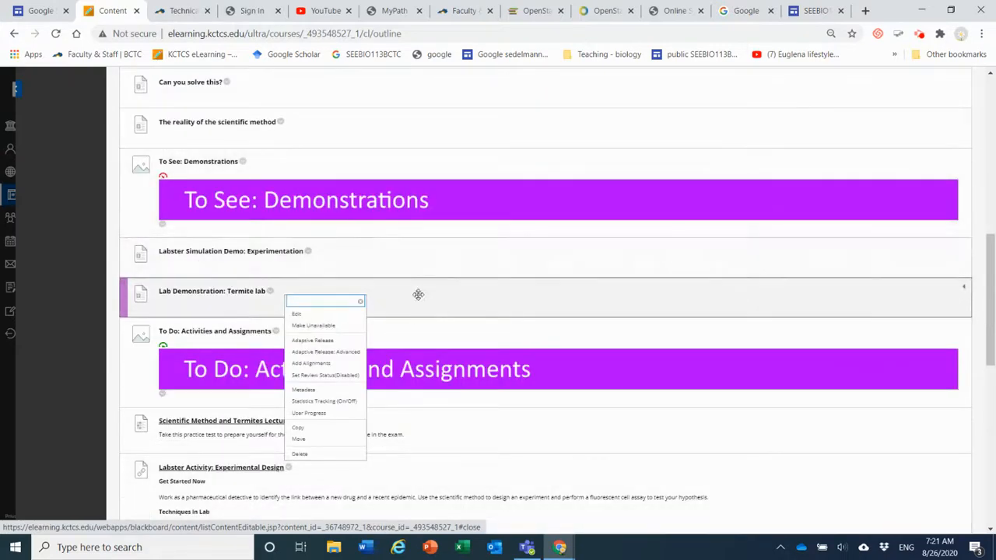
pyautogui.click(301, 315)
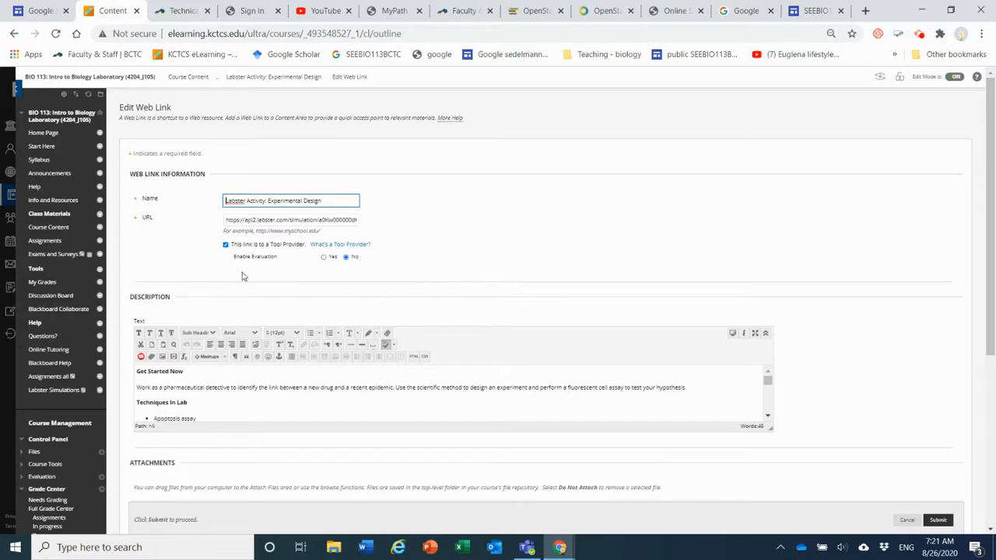
# Enable evaluation for the Labster Activity: Experimental Design web link and set its points possible to 10
pyautogui.moveTo(235, 256); pyautogui.dragTo(281, 267)
pyautogui.click(301, 270)
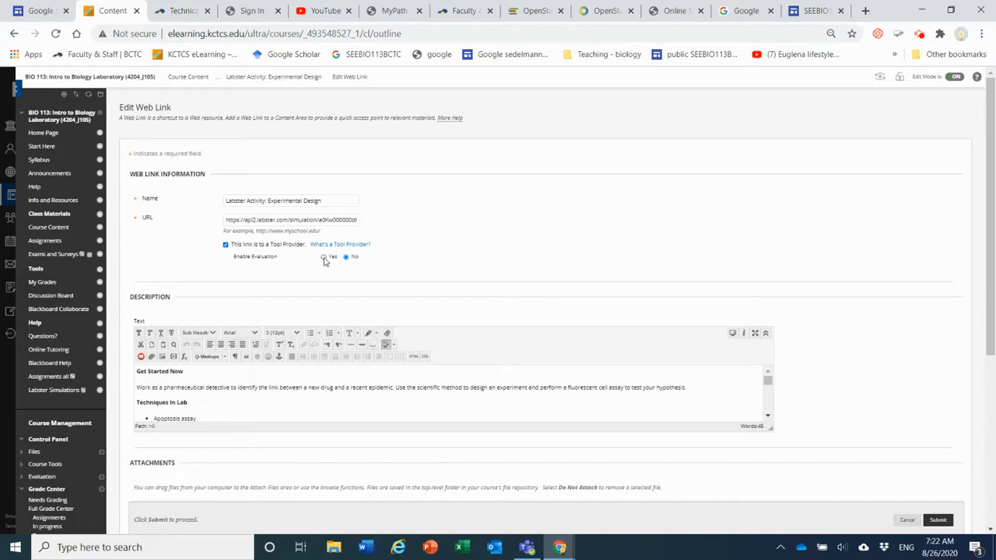
pyautogui.click(323, 258)
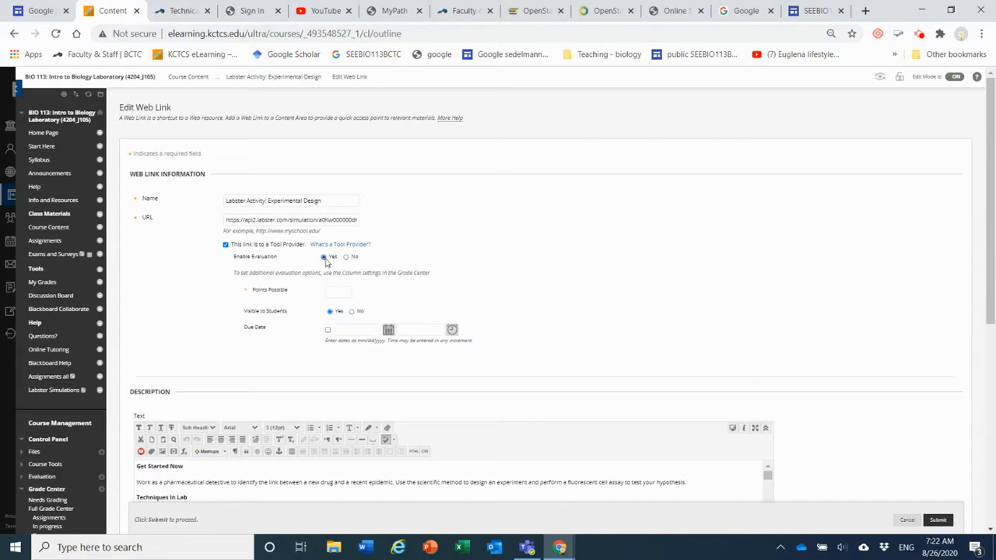
pyautogui.click(330, 291)
pyautogui.write('10')
pyautogui.click(450, 300)
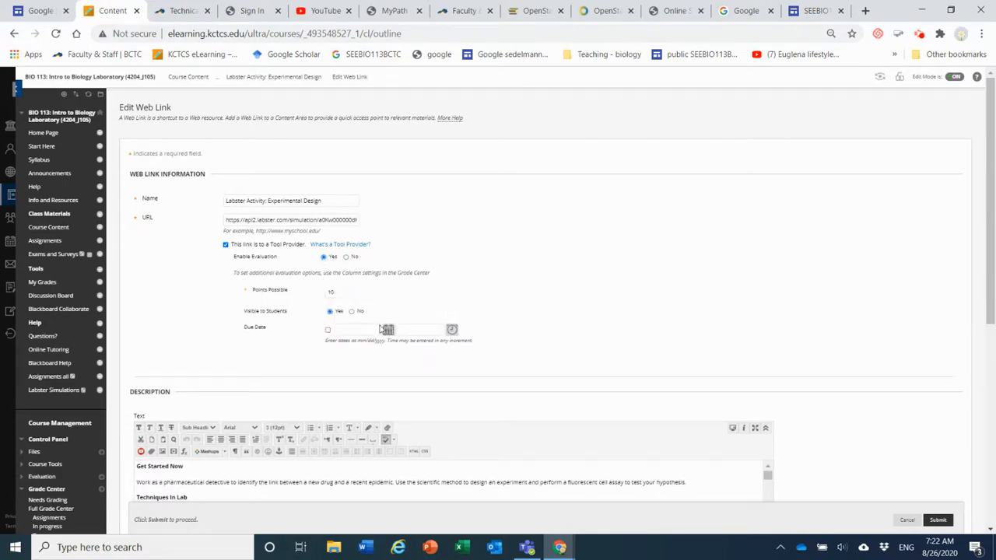
pyautogui.click(328, 330)
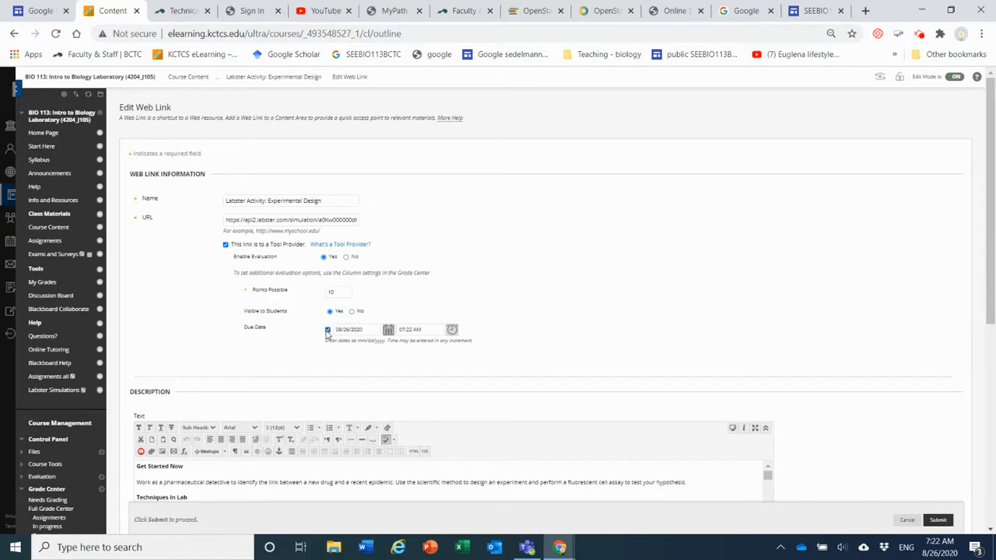
pyautogui.click(387, 331)
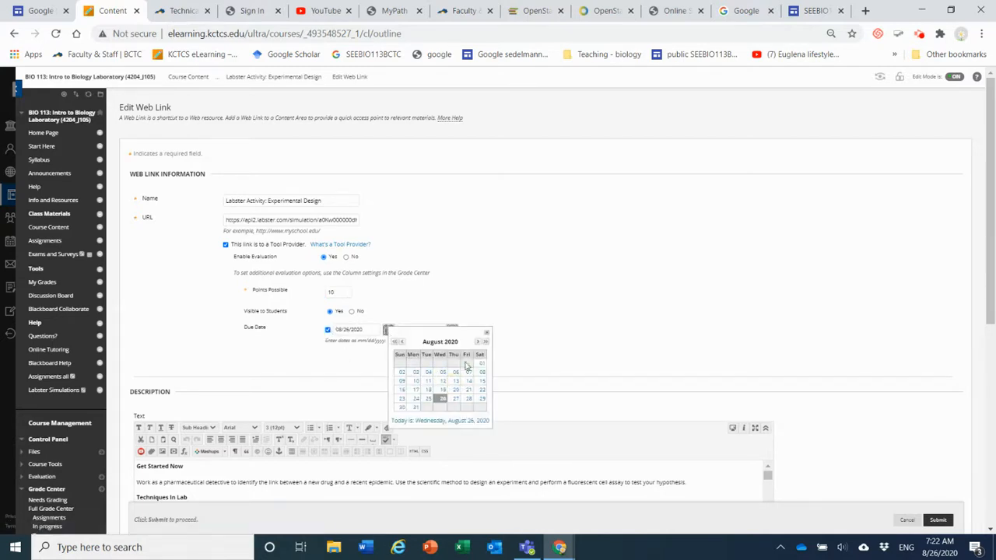
pyautogui.click(478, 343)
pyautogui.click(551, 329)
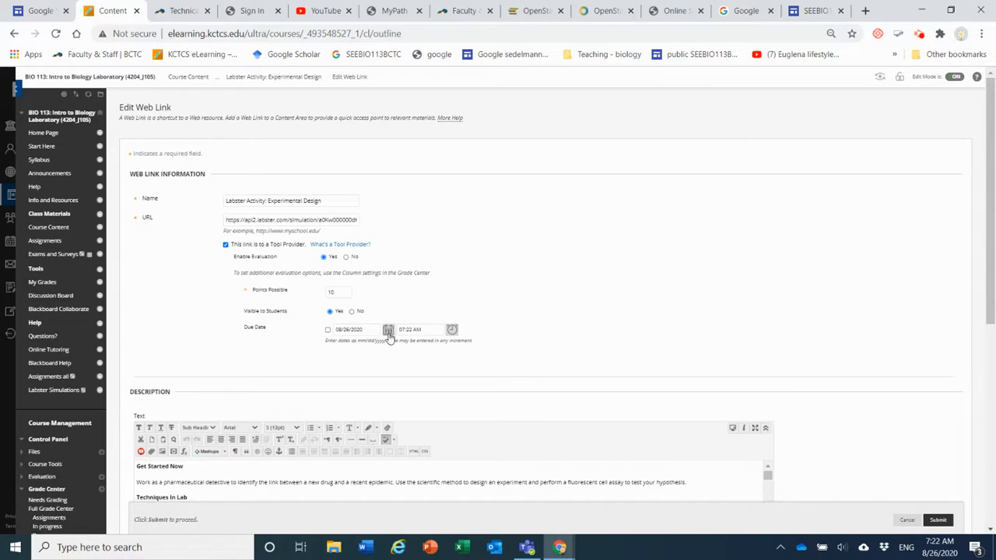
pyautogui.click(410, 329)
pyautogui.press('BackSpace')
pyautogui.moveTo(348, 329); pyautogui.dragTo(334, 330)
pyautogui.press('BackSpace')
pyautogui.click(414, 281)
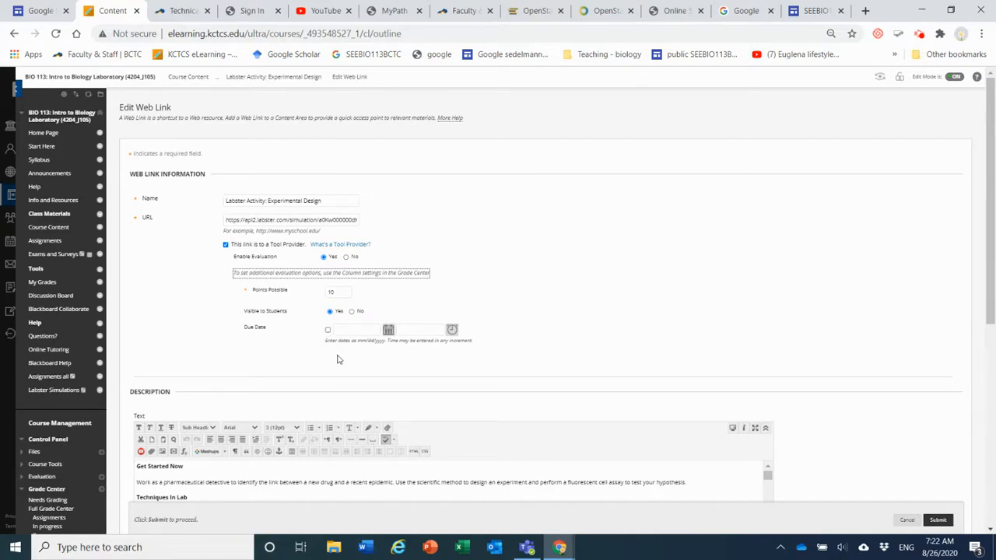
# Set the Labster activity's due date to 09/03/2020 at 11:59 PM and submit the web link changes
pyautogui.click(389, 332)
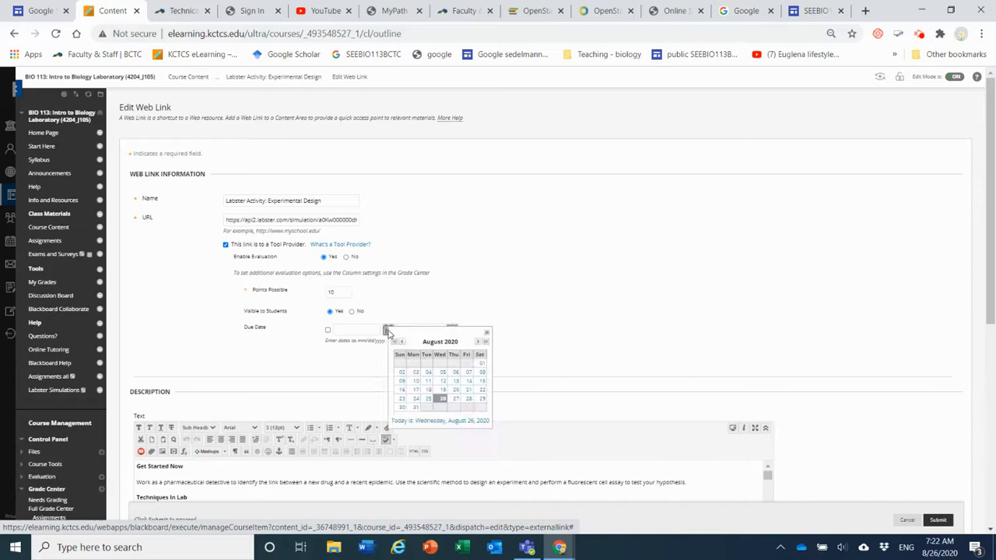
pyautogui.click(477, 341)
pyautogui.click(455, 364)
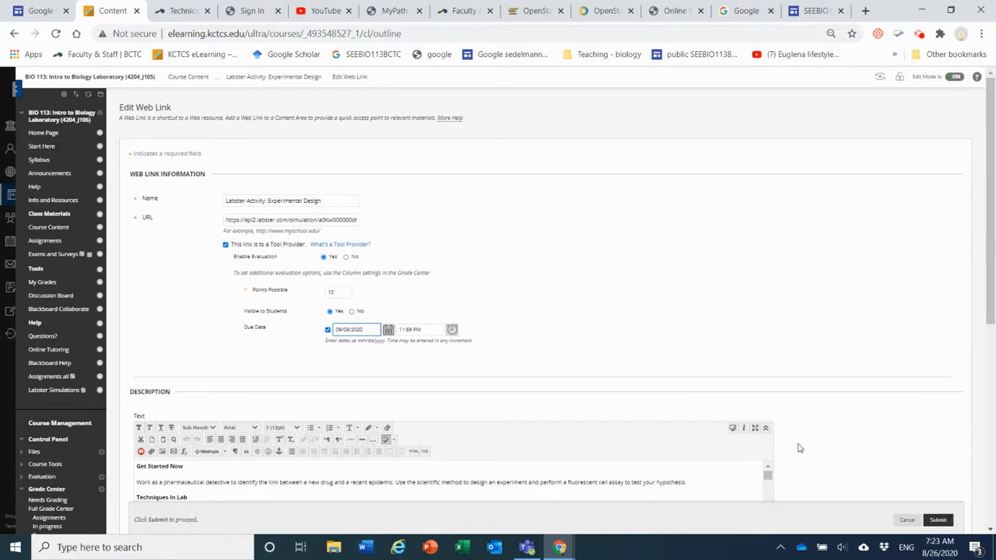
pyautogui.click(938, 521)
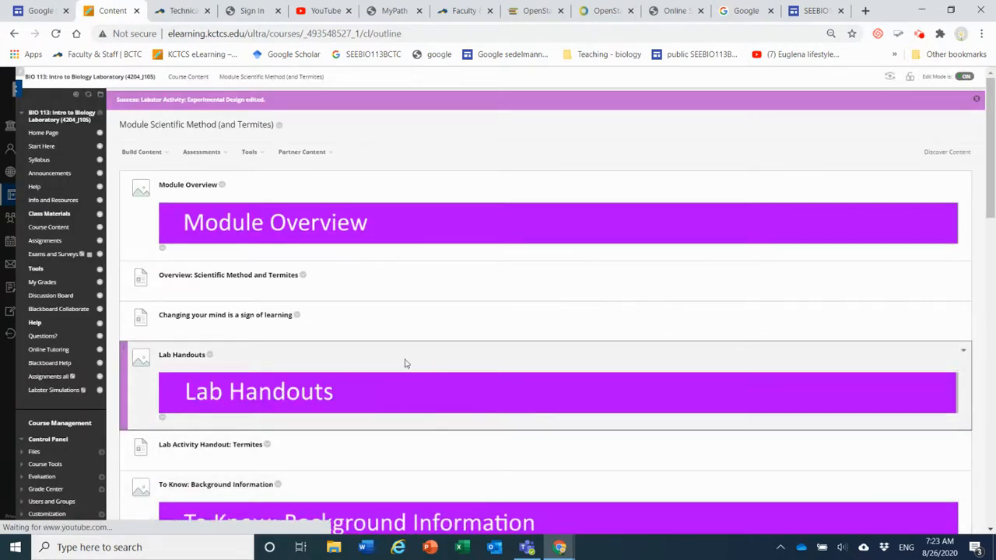
# Open the Column Organization page from the course's Full Grade Center
pyautogui.scroll(-3, 148, 370)
pyautogui.click(45, 295)
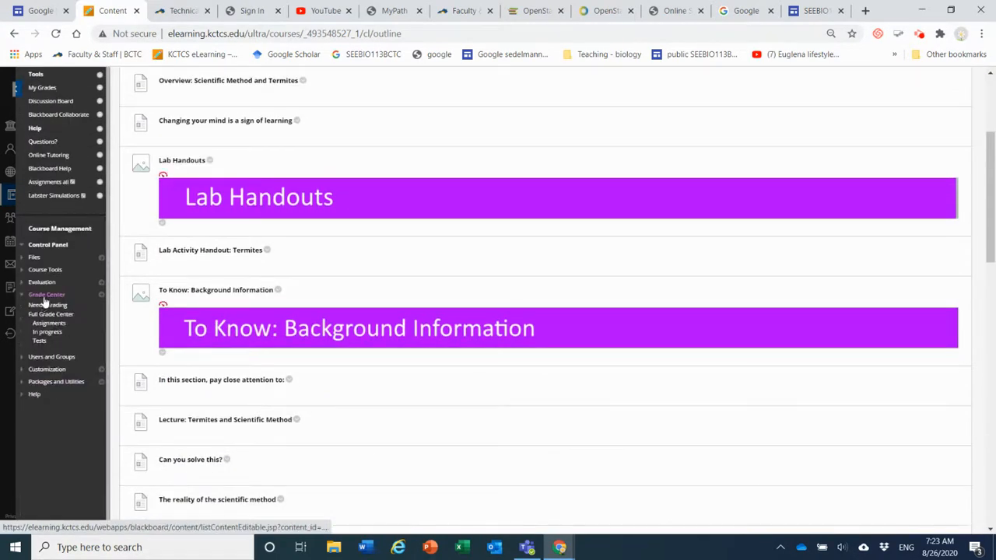
pyautogui.click(45, 314)
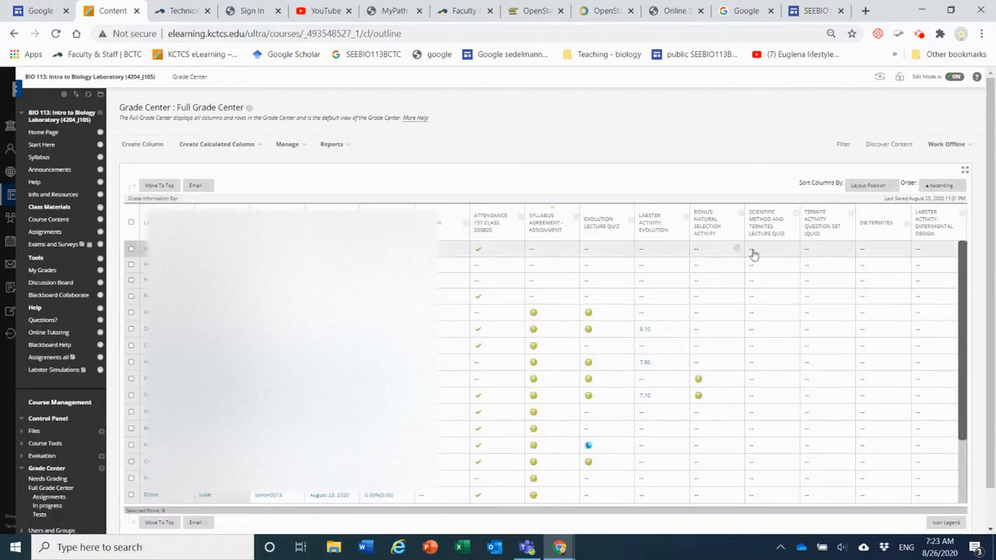
pyautogui.click(287, 144)
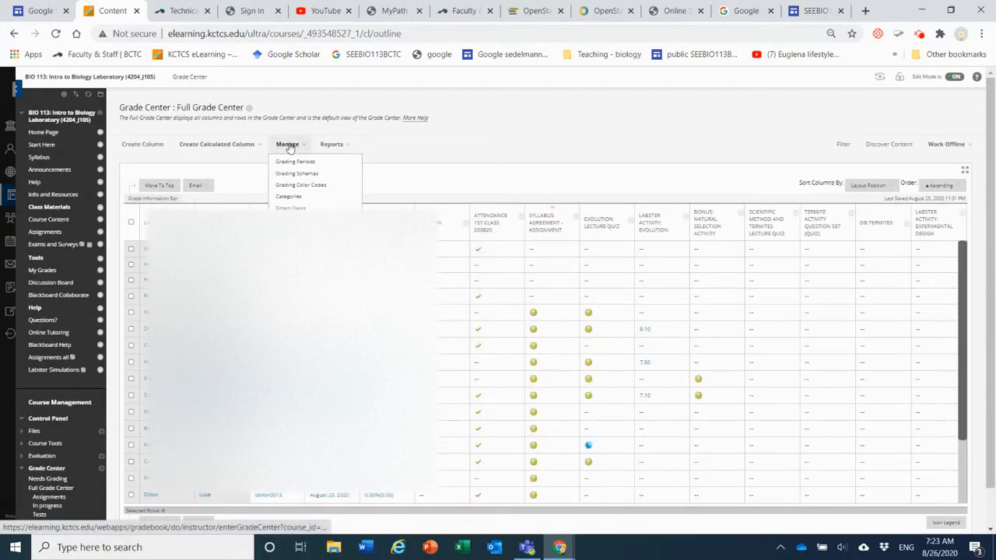
pyautogui.click(299, 220)
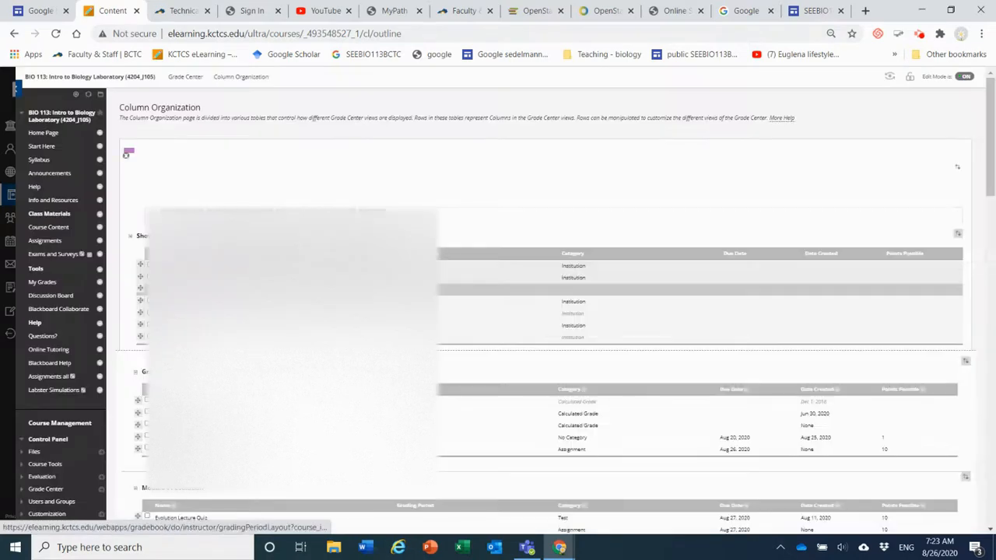
# Assign the Labster Activity: Experimental Design column to the Module 02 Scientific Method grading period and submit the column organization
pyautogui.scroll(-5, 477, 266)
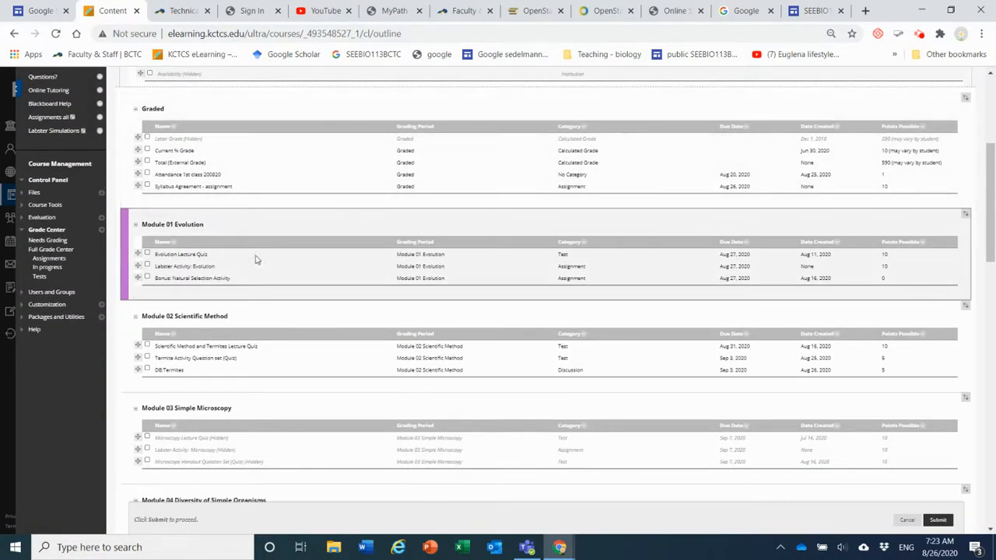
pyautogui.scroll(-1, 271, 265)
pyautogui.scroll(-1, 271, 265)
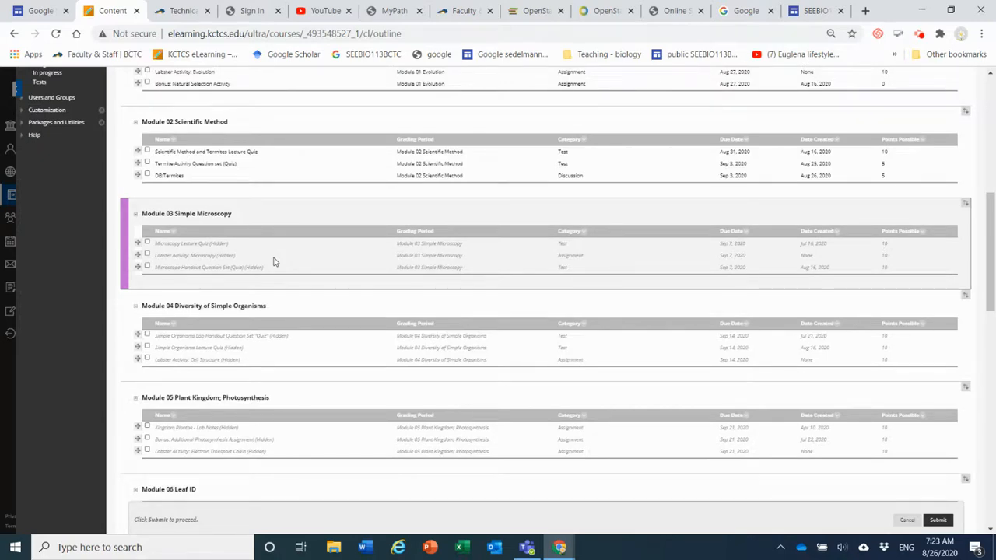
pyautogui.scroll(-7, 273, 262)
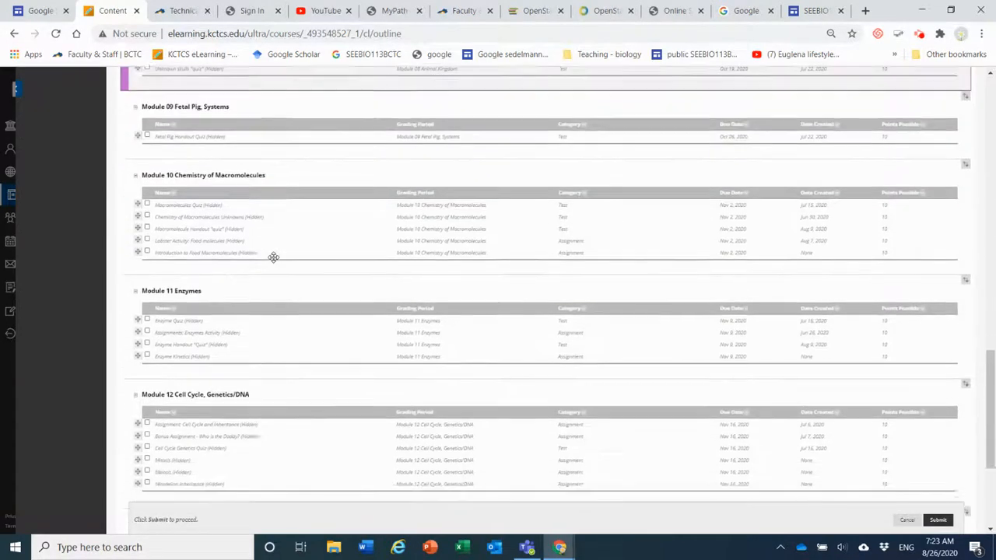
pyautogui.scroll(-2, 273, 257)
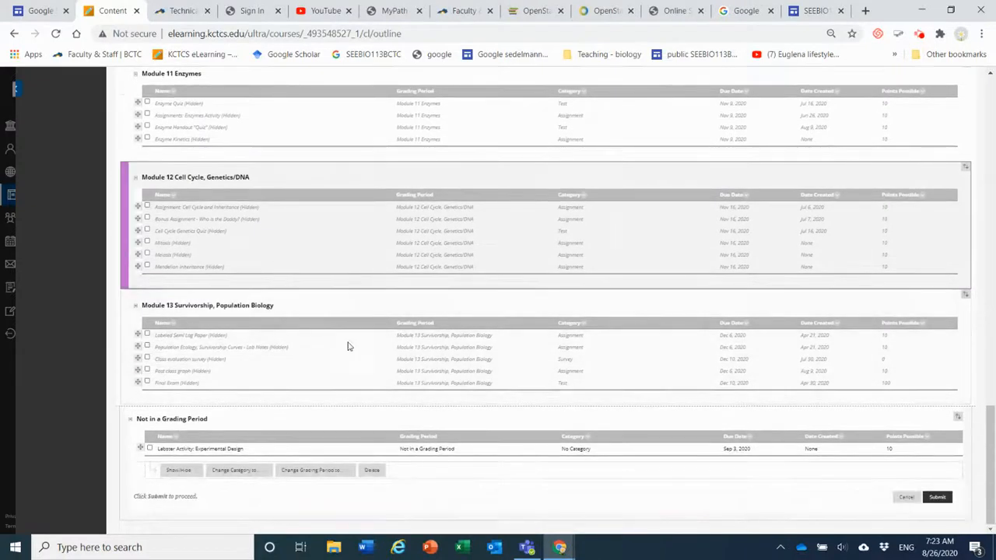
pyautogui.click(150, 450)
pyautogui.moveTo(312, 476)
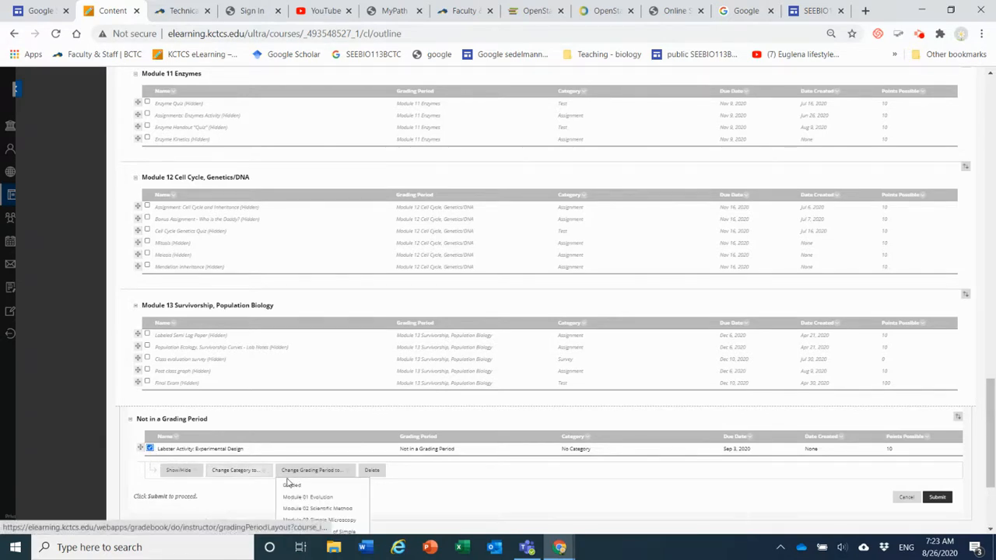
pyautogui.scroll(-3, 312, 476)
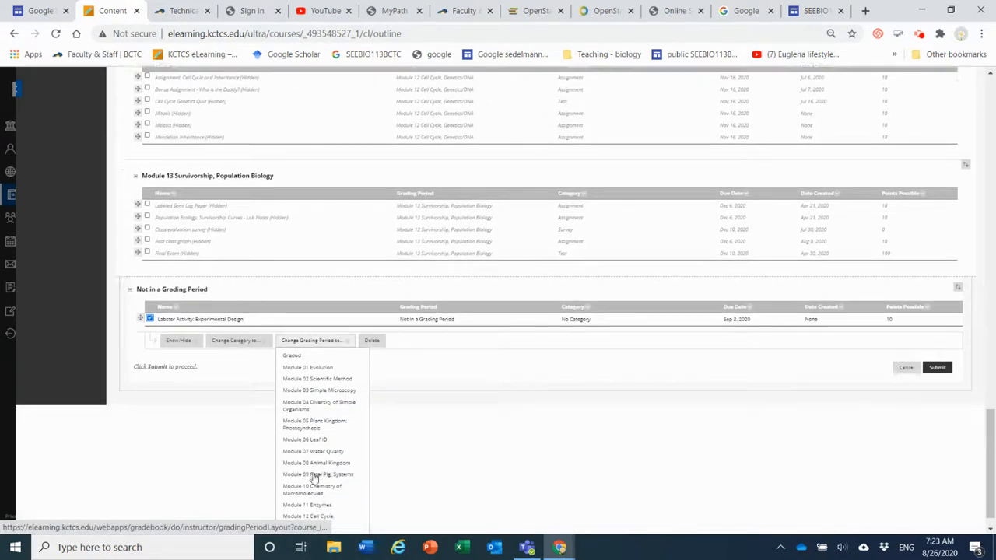
pyautogui.click(318, 379)
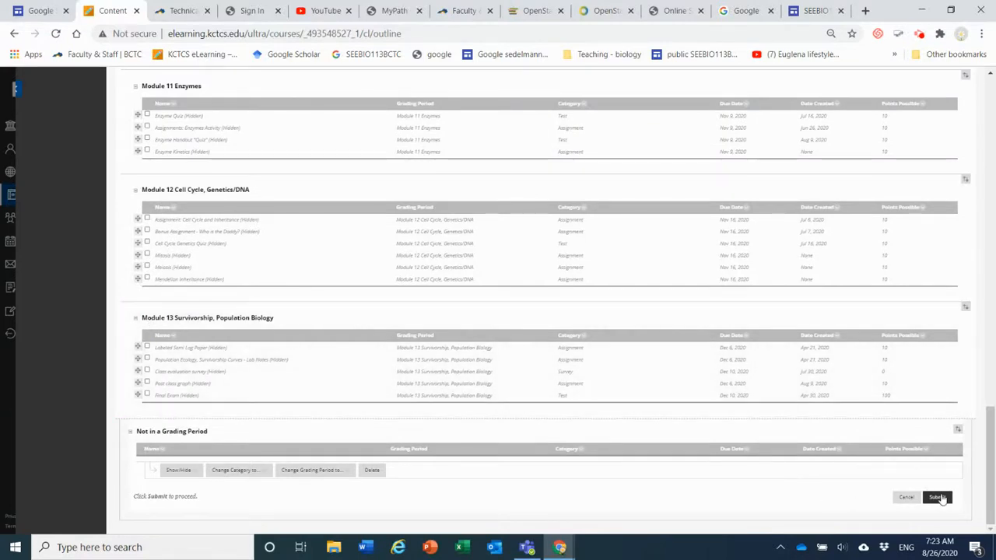
pyautogui.click(938, 497)
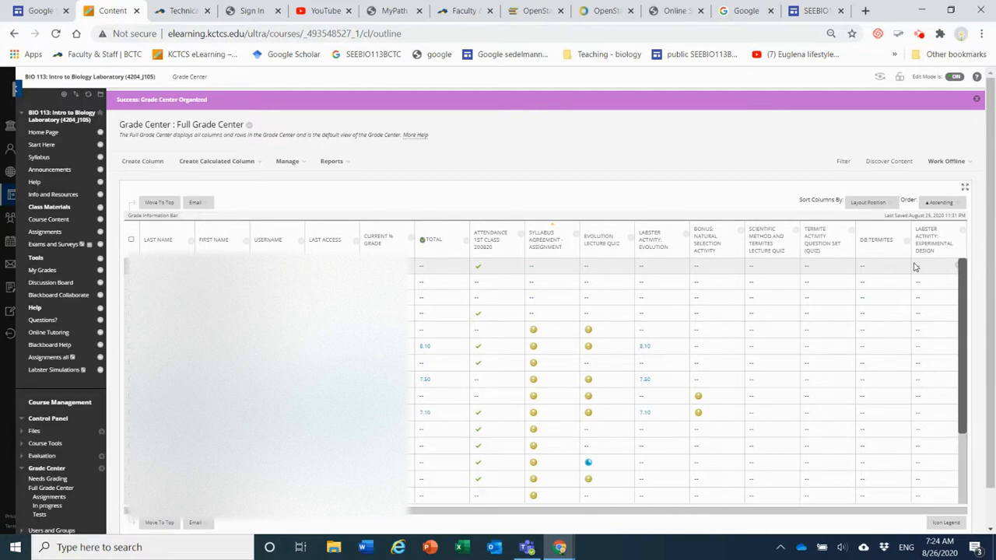
pyautogui.click(920, 35)
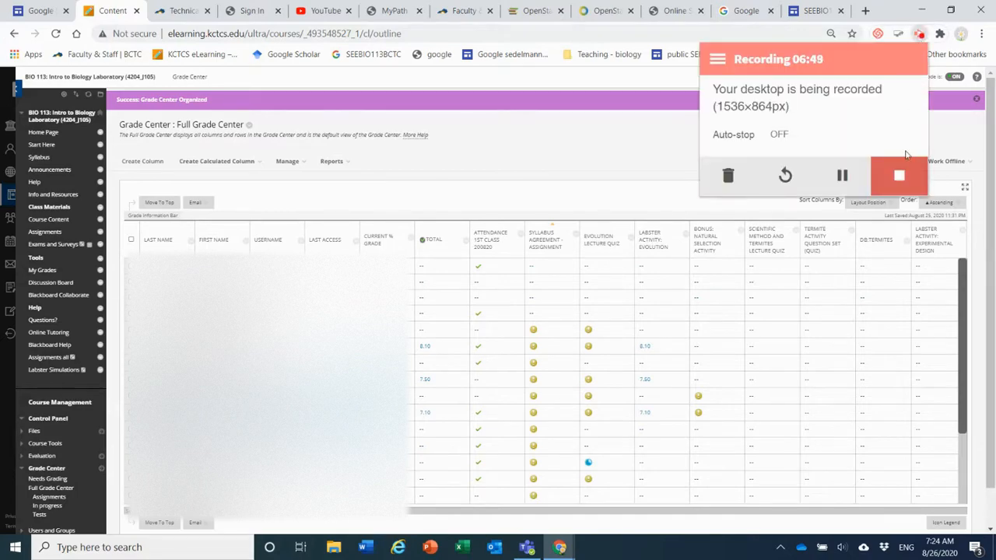